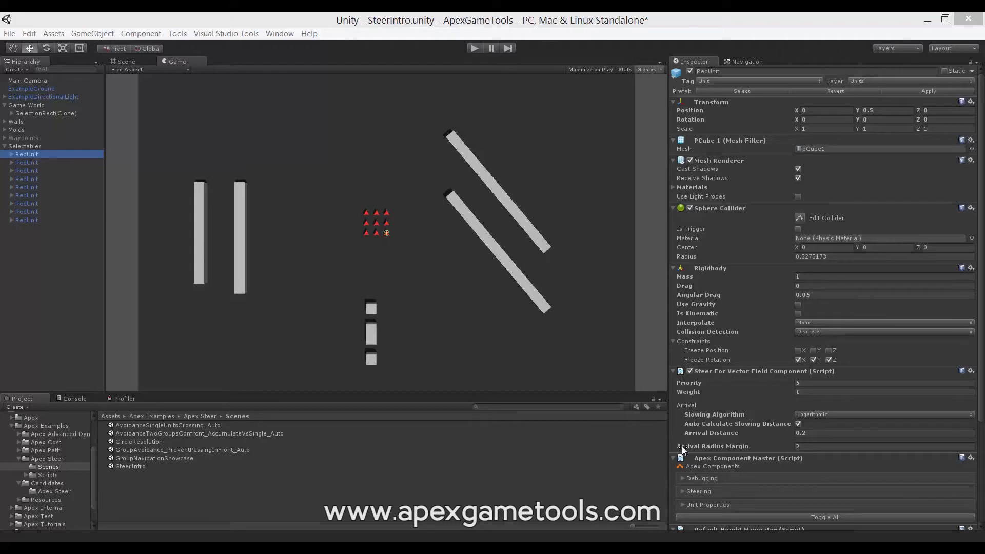
Set the Game World's vector field type to Funnel Field.
mouse_move(682, 447)
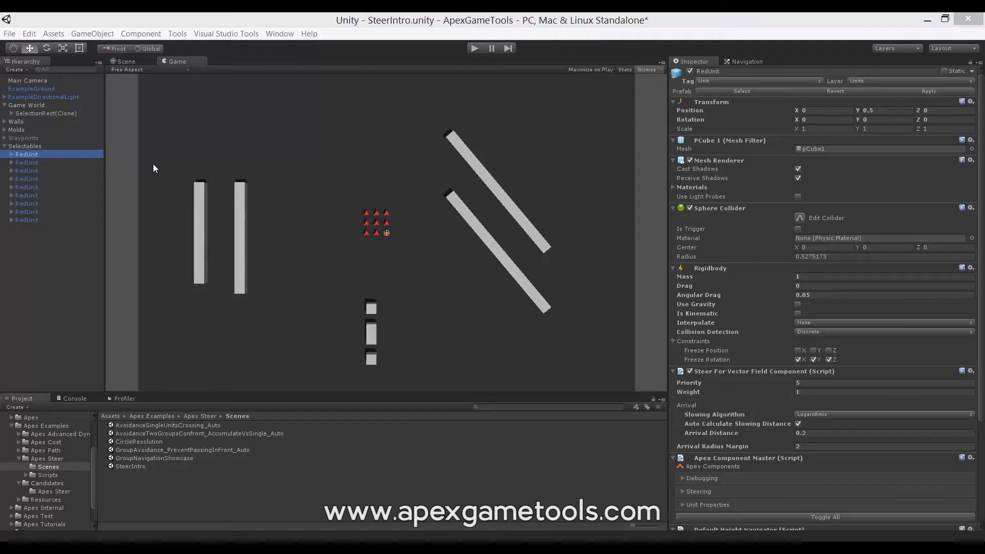
click(29, 106)
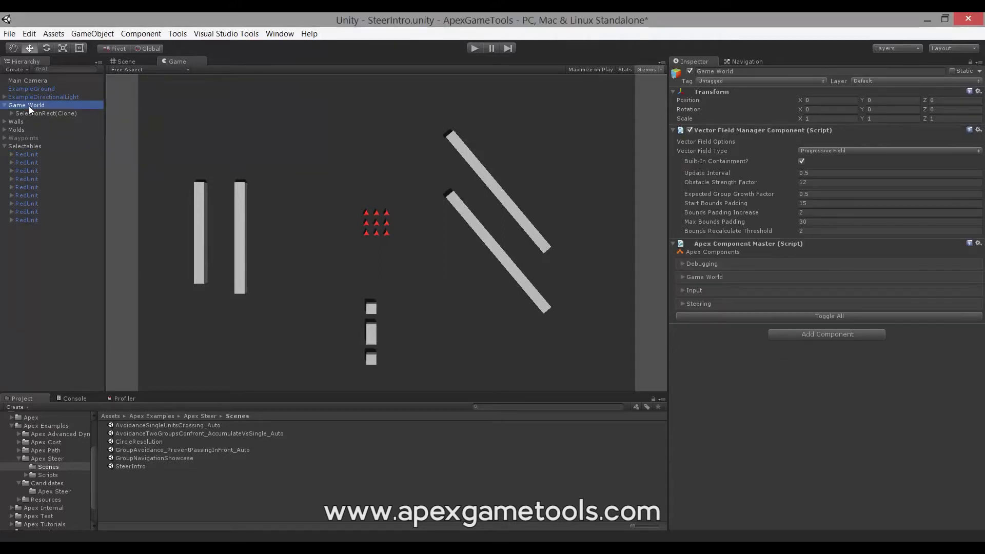
click(829, 151)
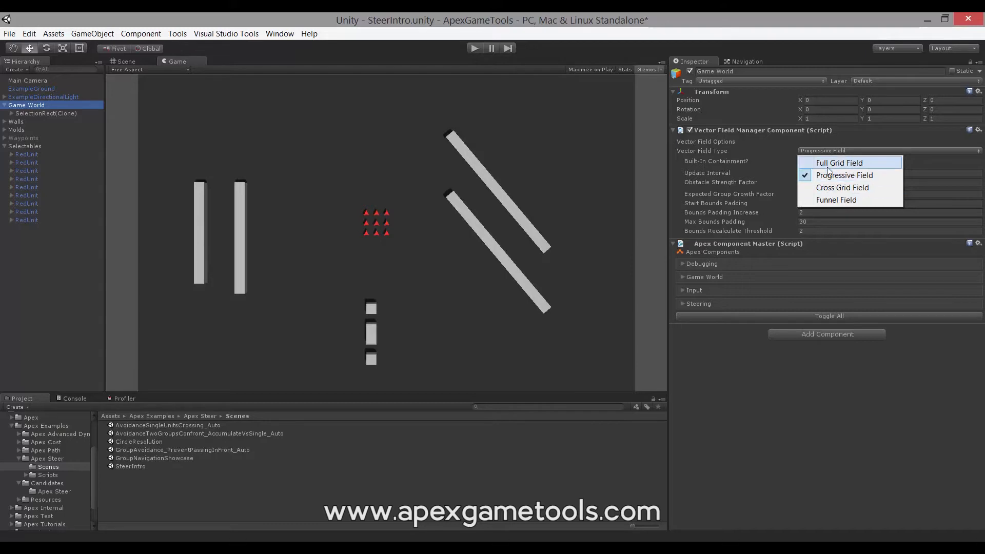
click(839, 200)
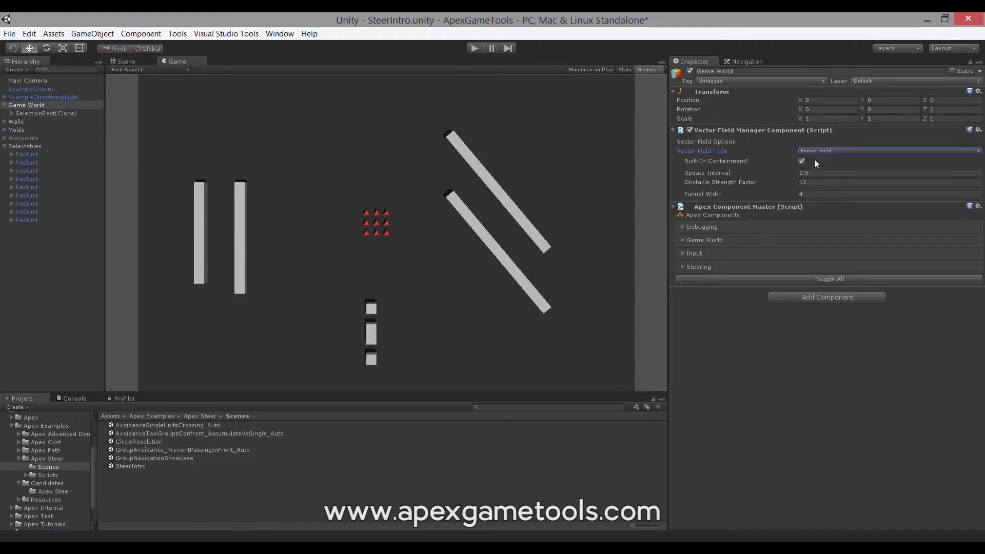
Play-test the funnel field by sending all red units to the map's lower-right corner, inspect the Model Unit's vectors, and end the test.
click(473, 48)
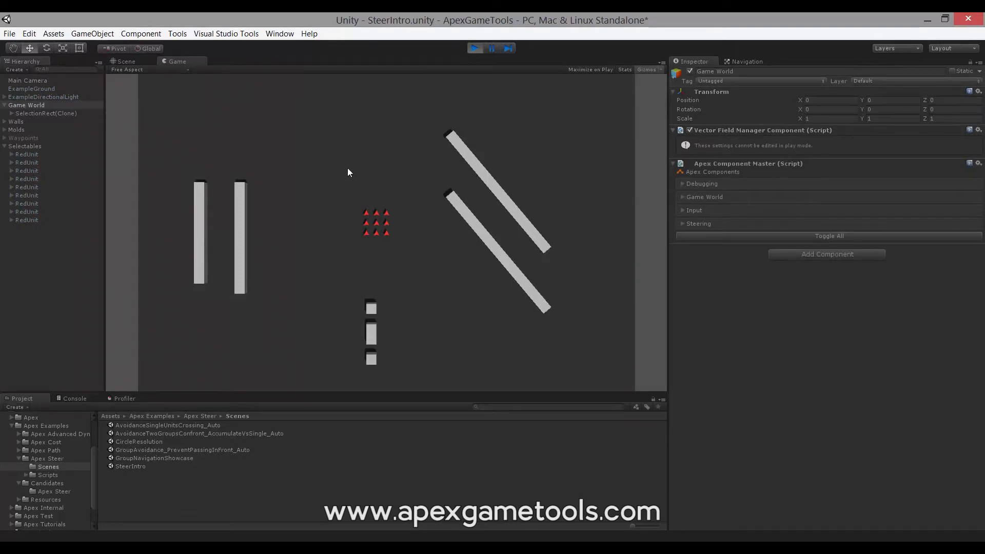
drag(314, 145, 432, 279)
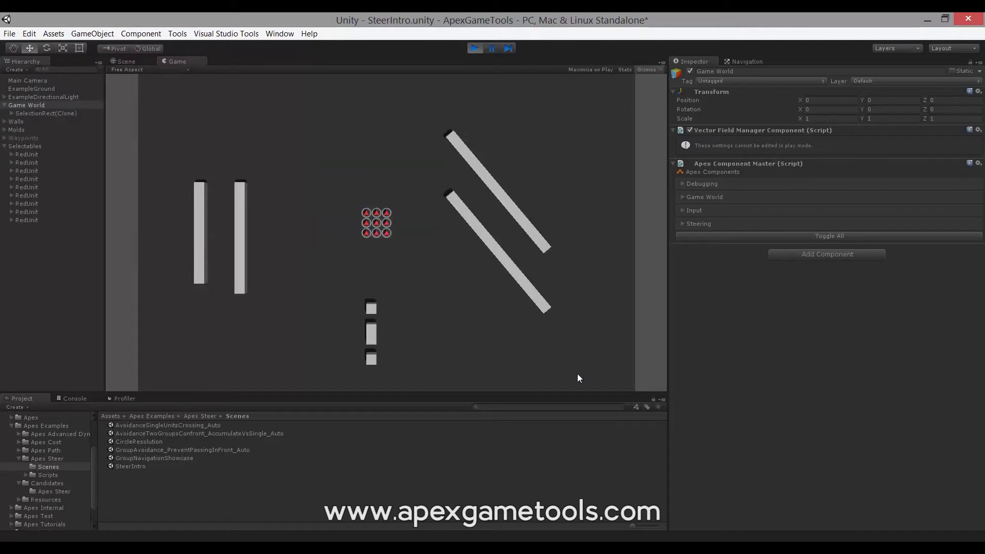
click(30, 229)
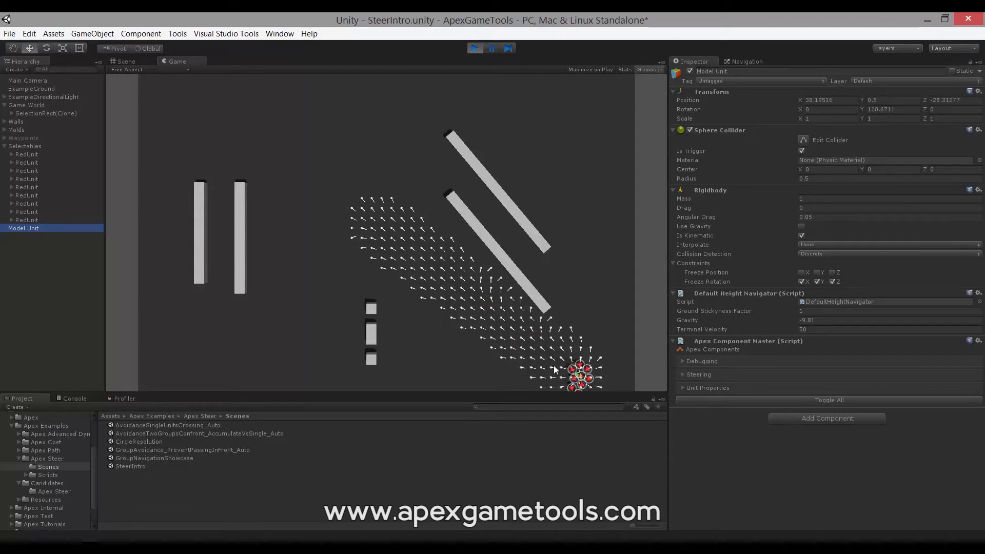
click(475, 48)
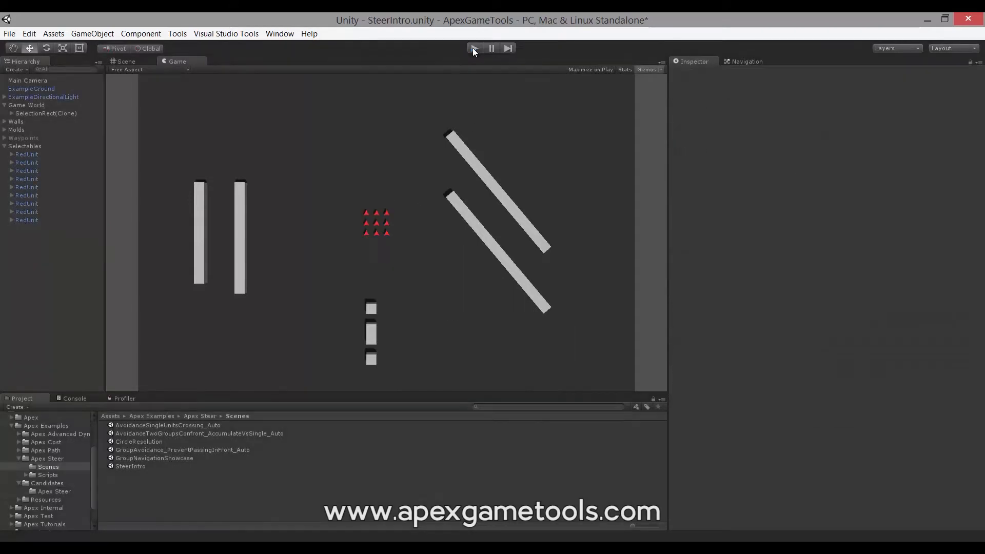
Set the funnel width of the Game World's vector field manager to 8.
click(25, 106)
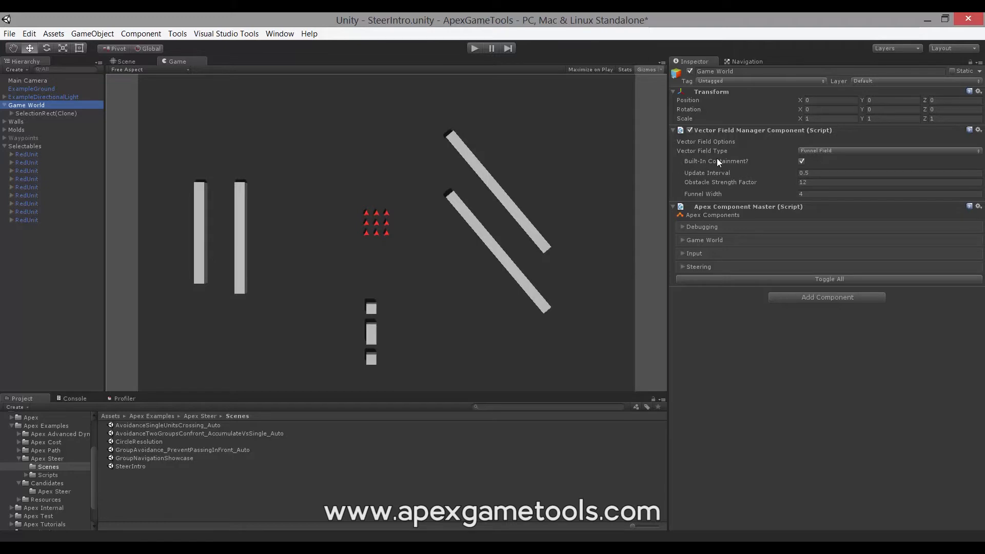
mouse_move(718, 161)
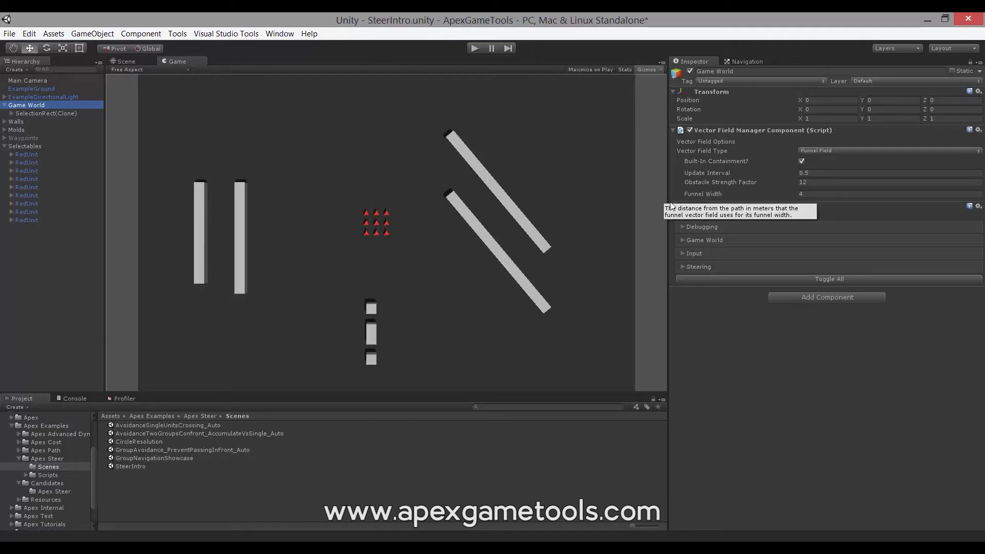
click(810, 195)
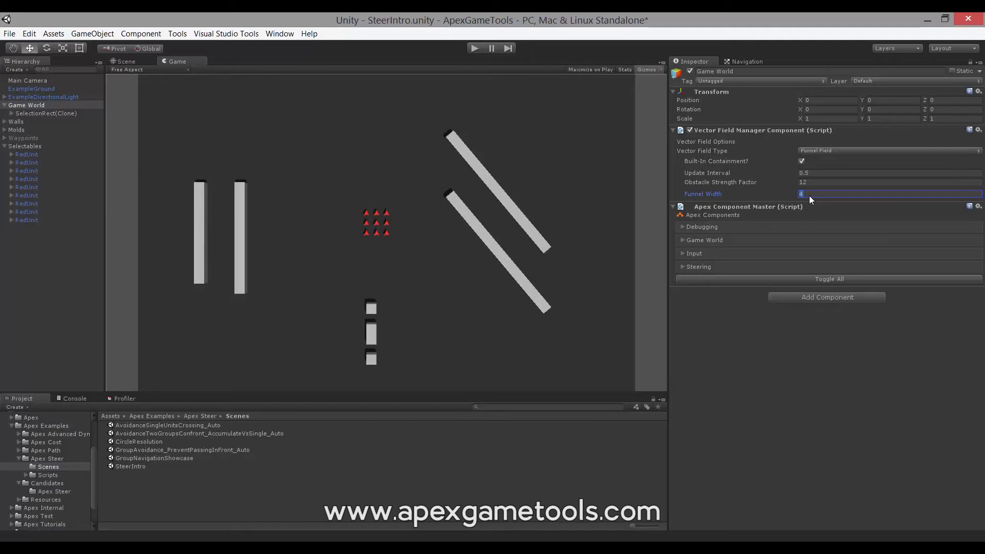
Play-test the widened funnel with all red units moving to the lower-right corner, examine the Model Unit's vector field, and stop playing.
click(470, 50)
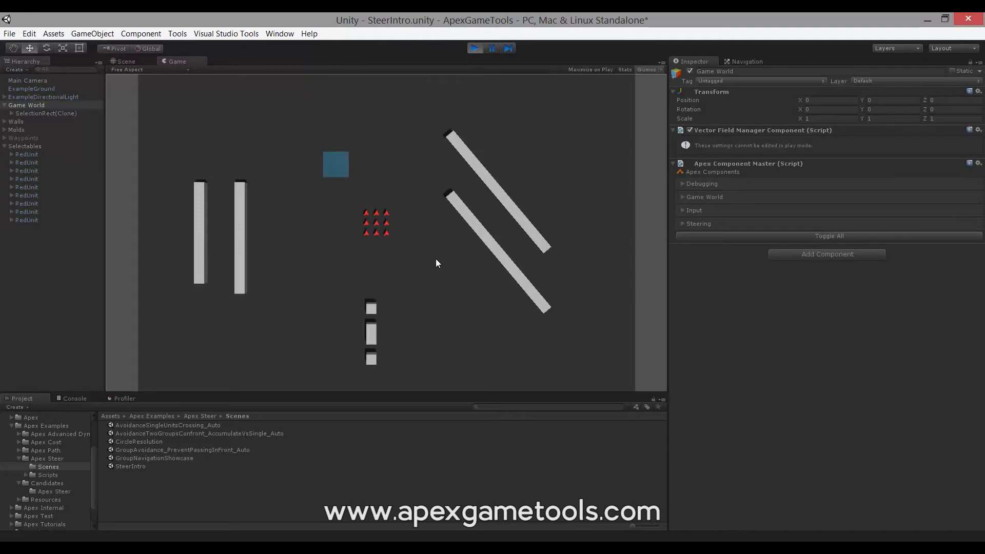
drag(406, 234, 462, 284)
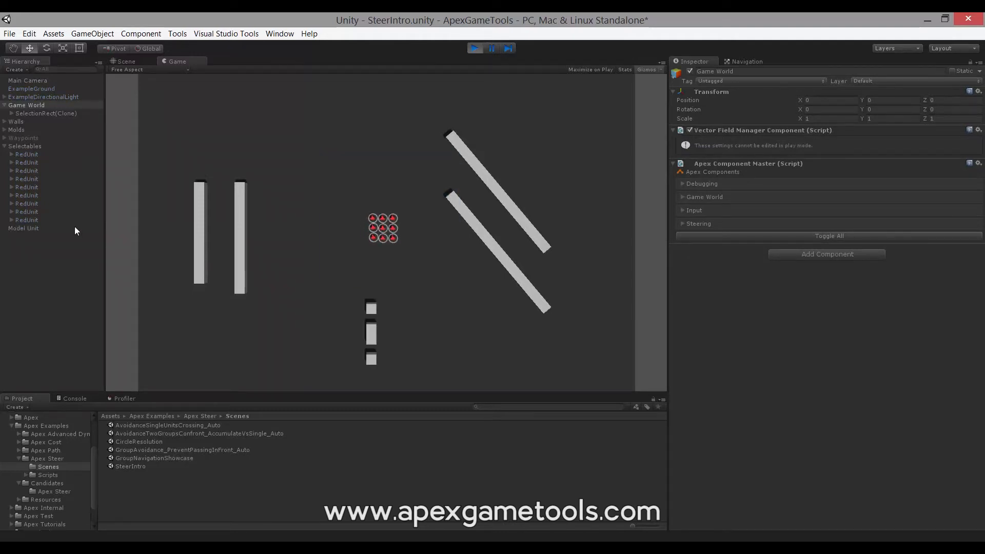
click(36, 226)
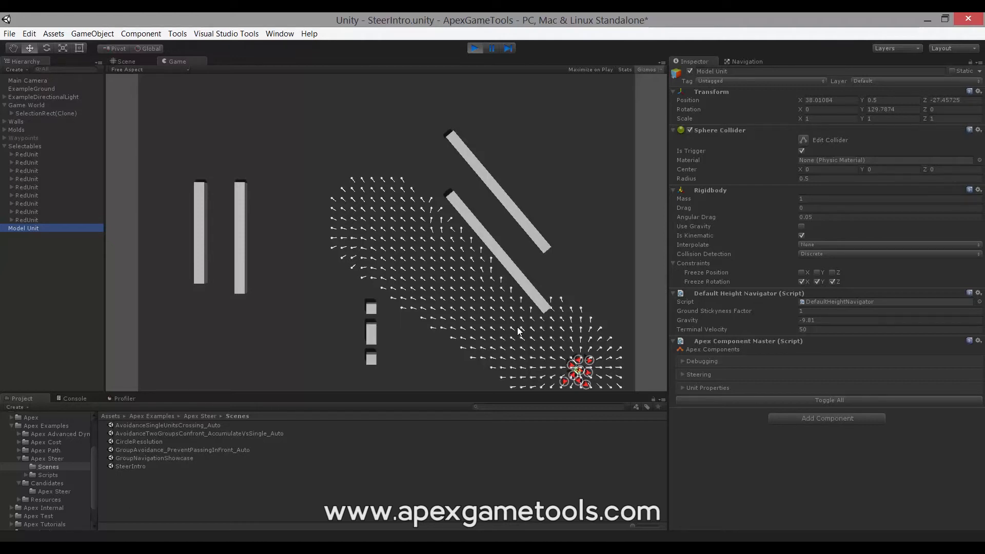
click(486, 48)
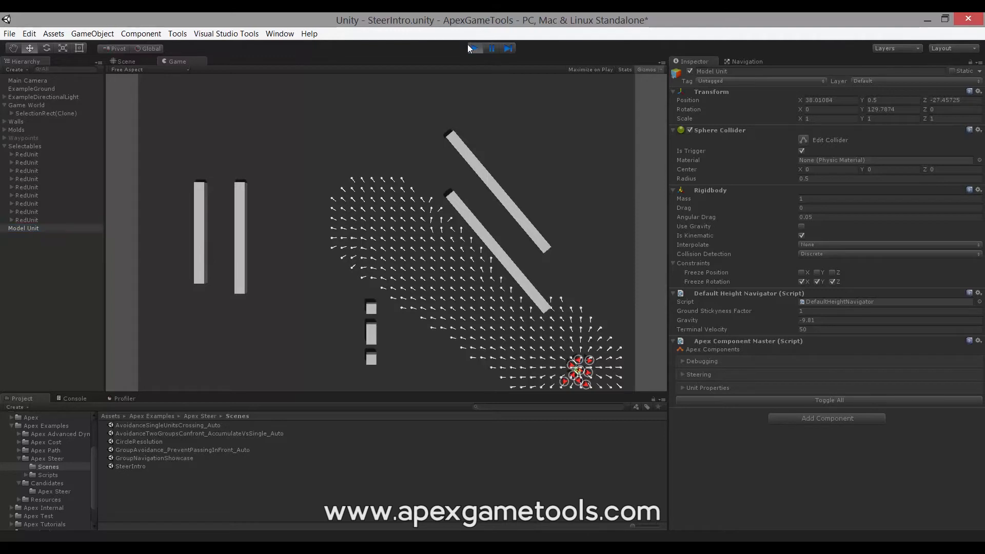
click(477, 46)
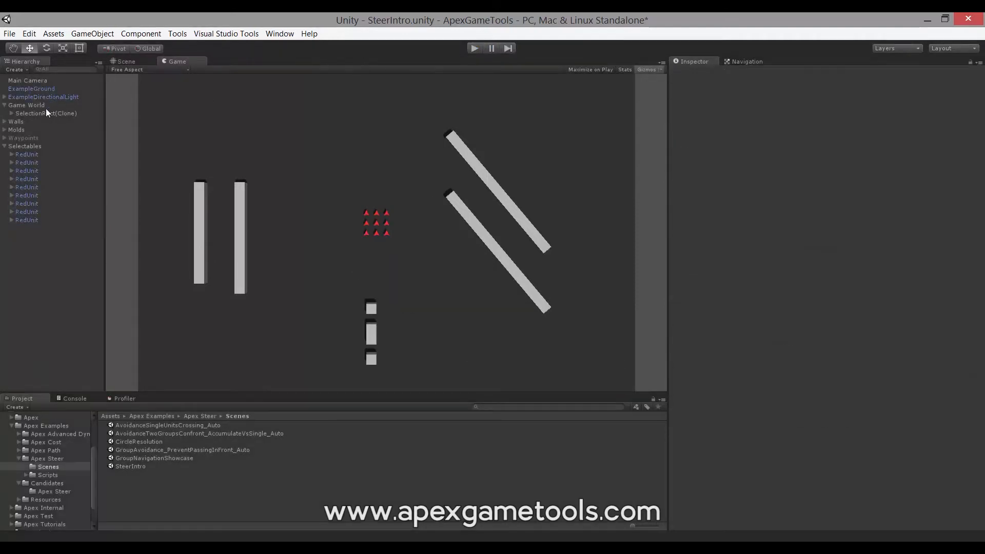
Change the Game World's vector field type to Full Grid Field.
click(29, 105)
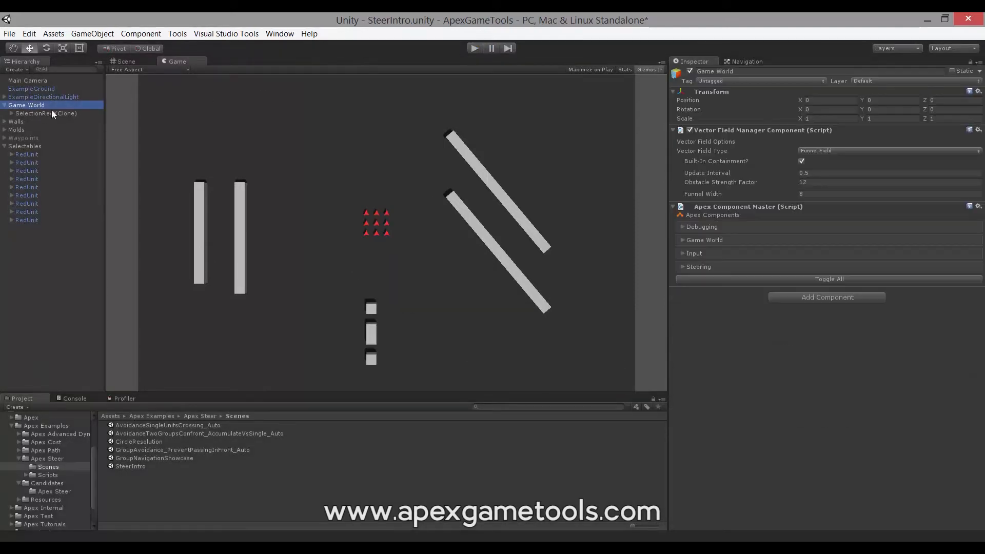
click(812, 152)
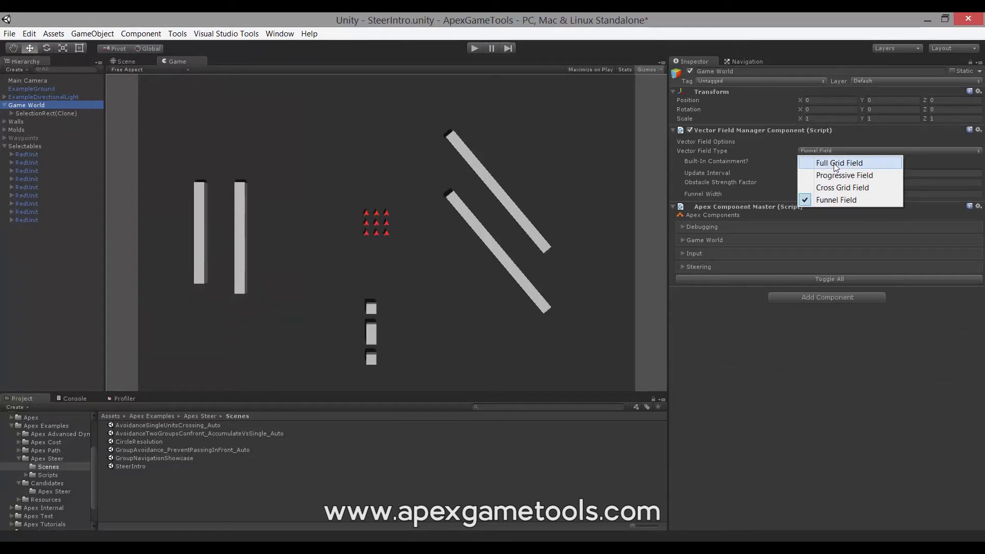
click(835, 163)
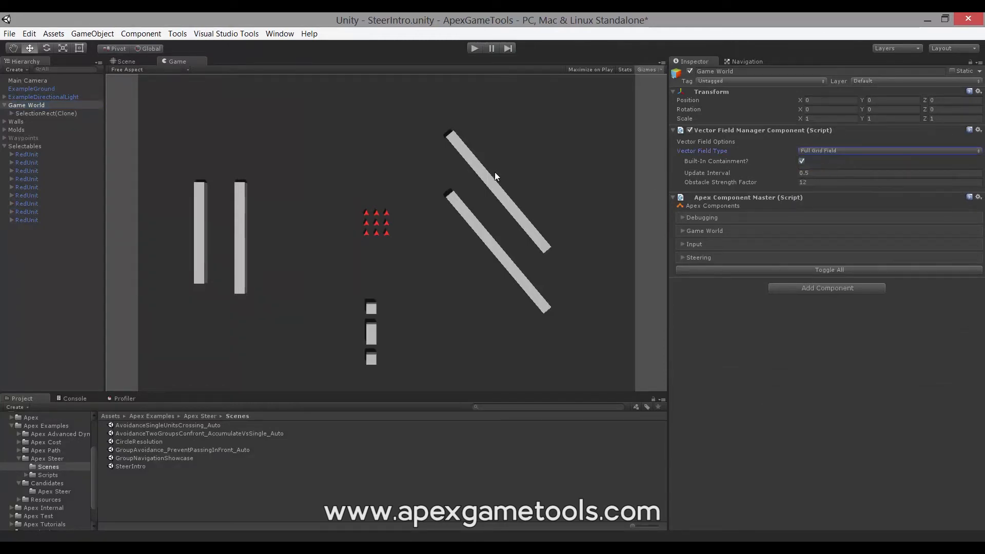
Play-test the full grid field by moving all red units past the diagonal walls, view the Model Unit's vectors, and end the test.
click(474, 49)
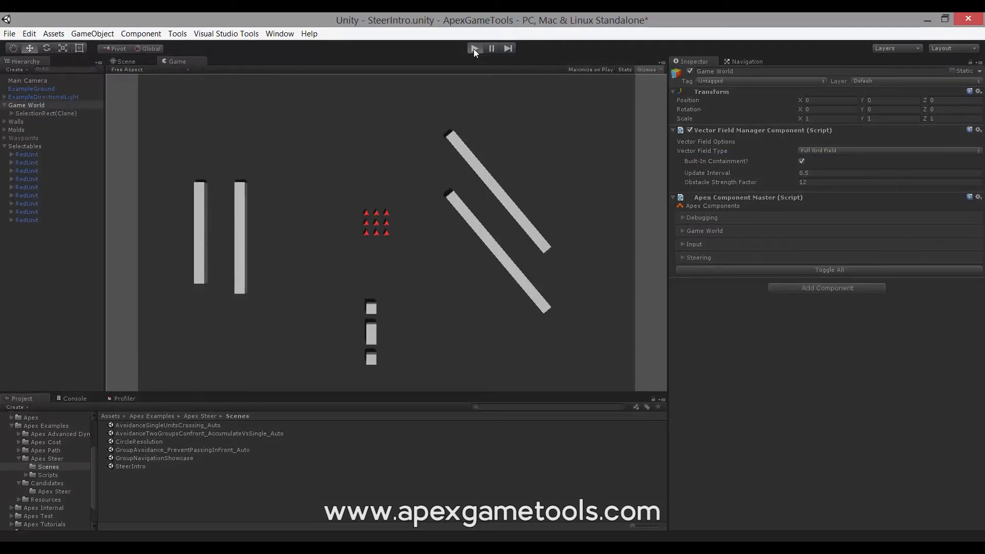
drag(398, 165, 482, 323)
right_click(547, 357)
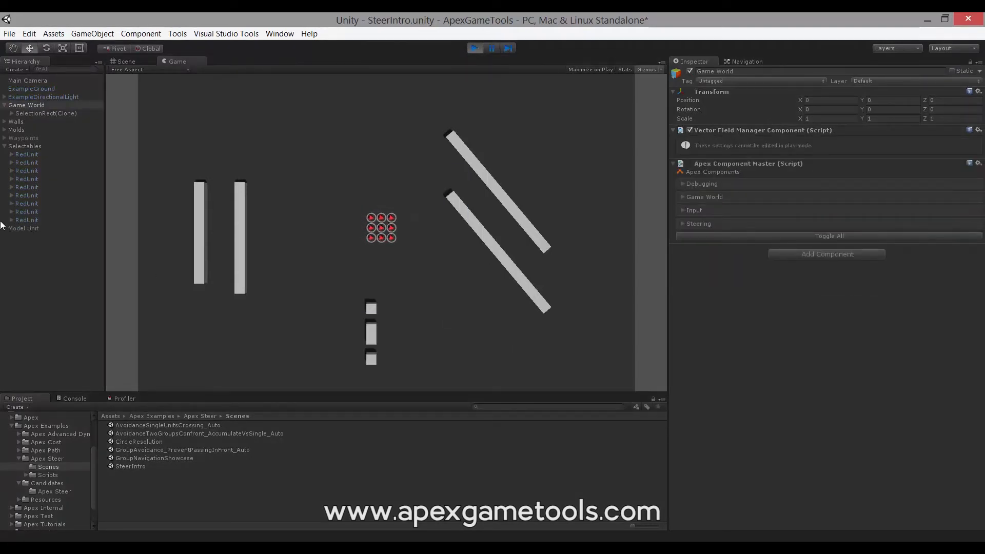
click(32, 228)
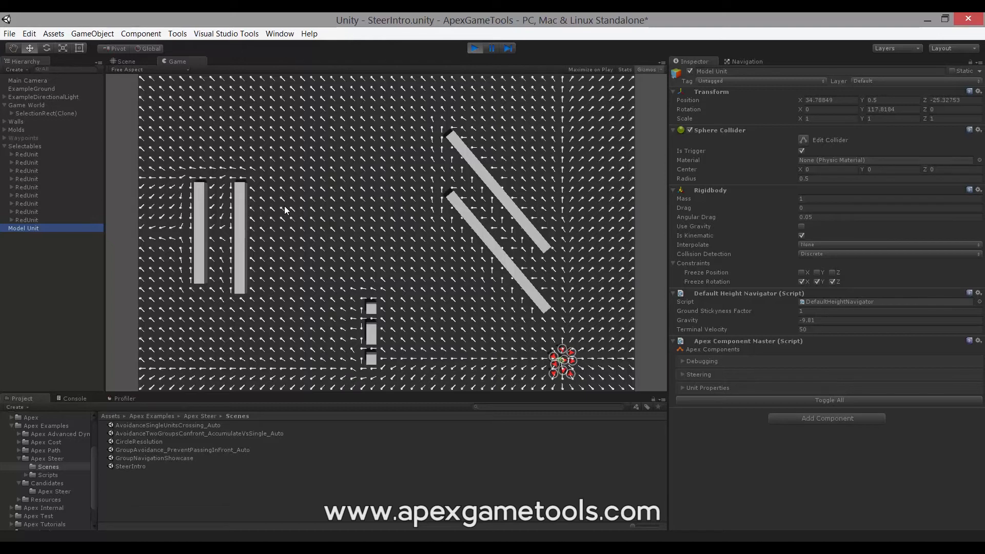
click(475, 48)
Switch the Game World's vector field type to Progressive Field.
click(39, 105)
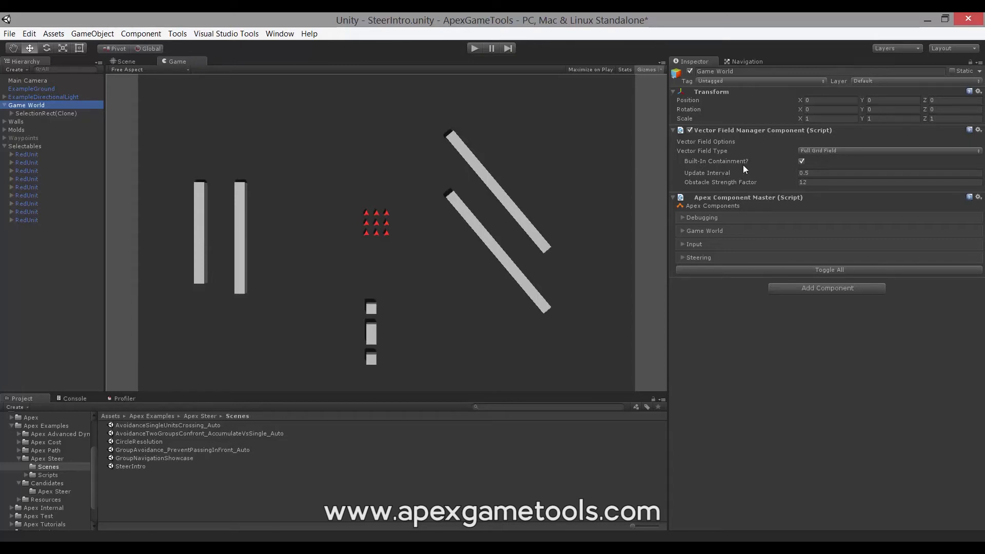
mouse_move(743, 164)
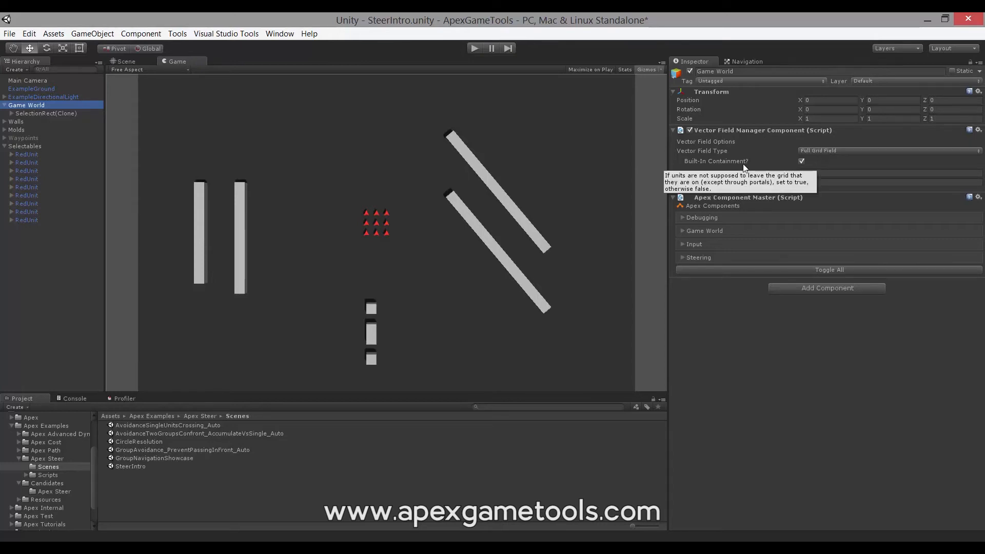
click(832, 150)
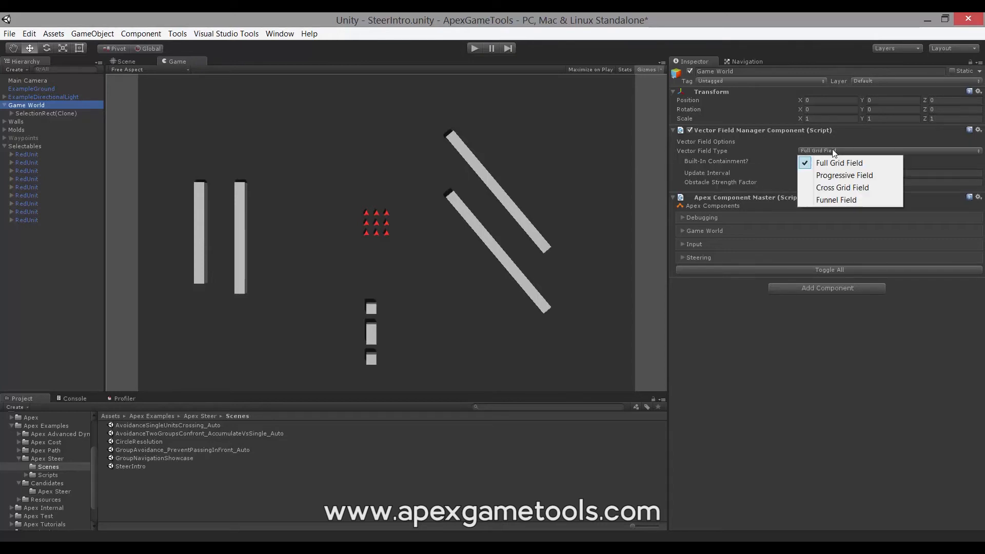
click(837, 177)
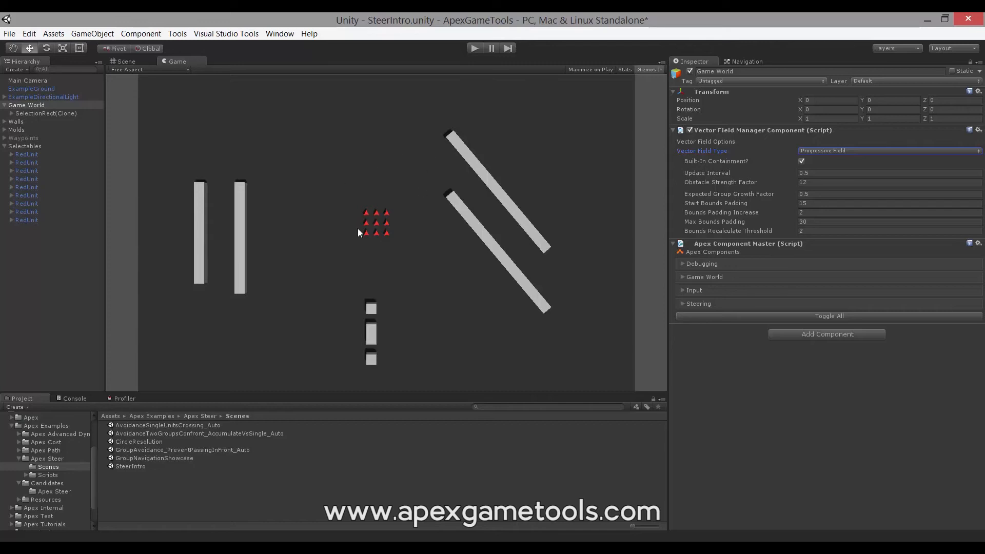
Play-test the progressive field by sending the red units to the map's lower-right and upper-left areas while viewing the Model Unit's vectors.
click(473, 48)
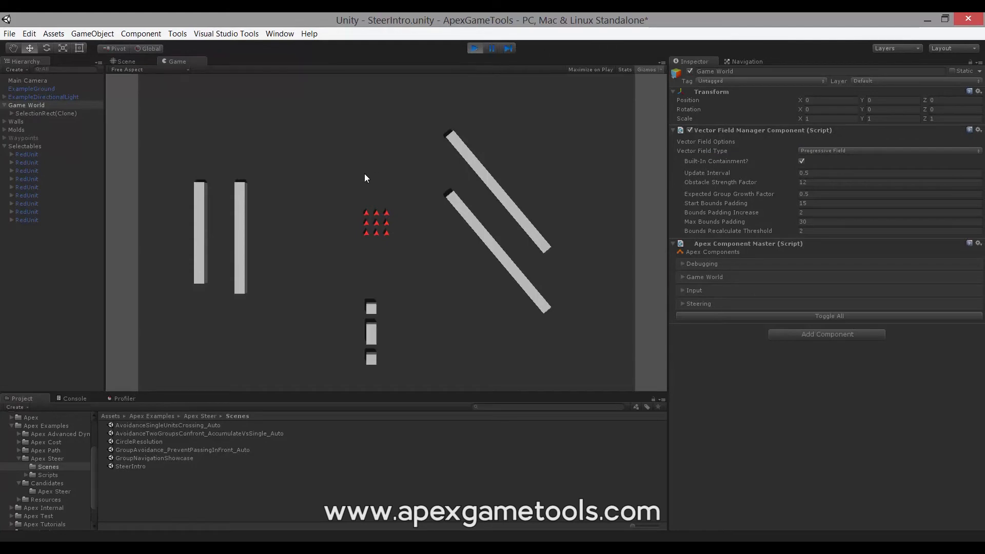
drag(331, 171, 405, 255)
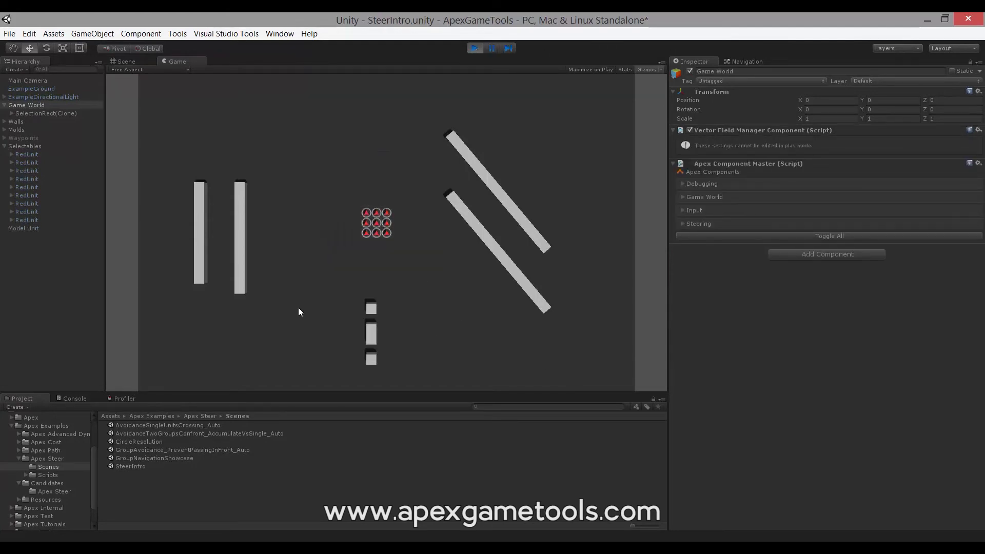
click(23, 230)
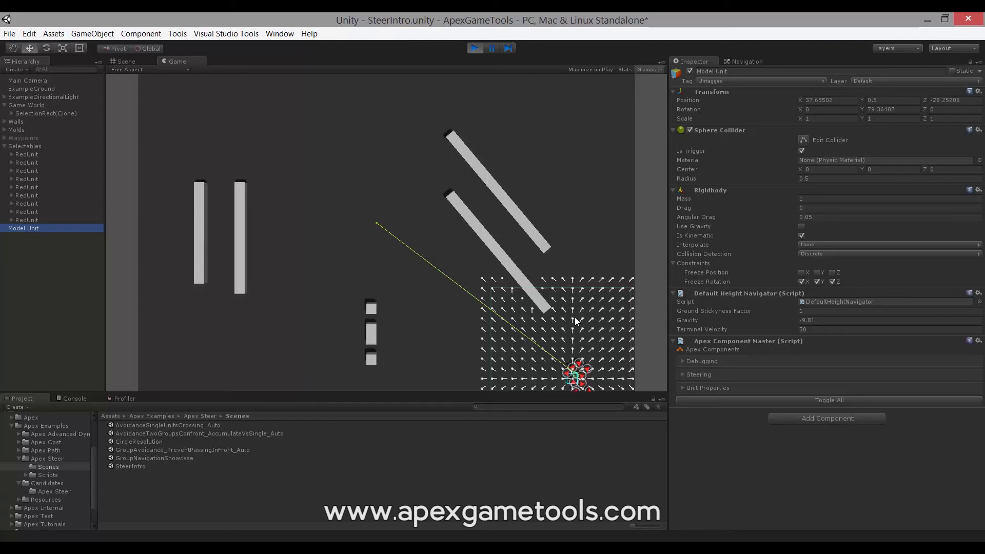
right_click(268, 139)
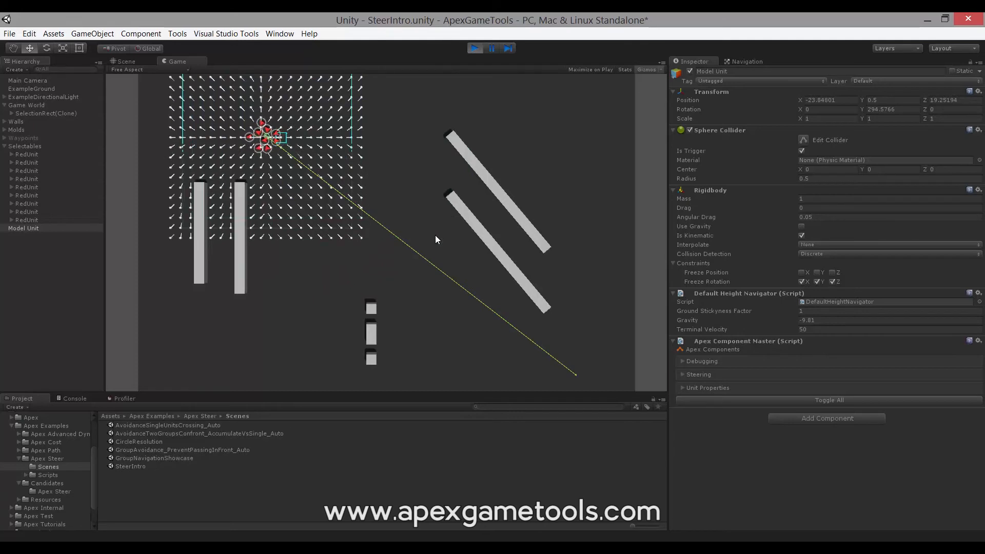
click(476, 48)
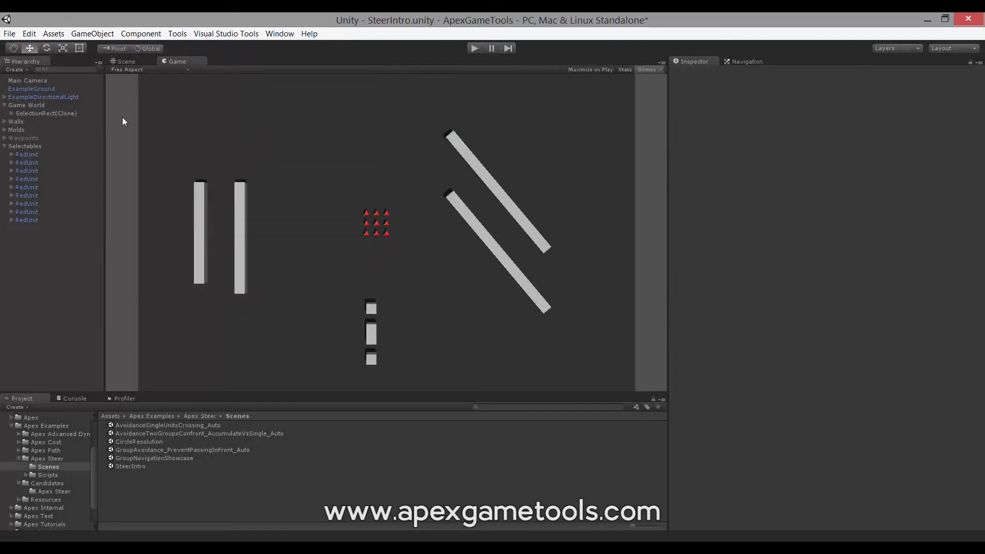
Examine the Game World's progressive field settings and the available vector field types without changing the selected type.
click(35, 106)
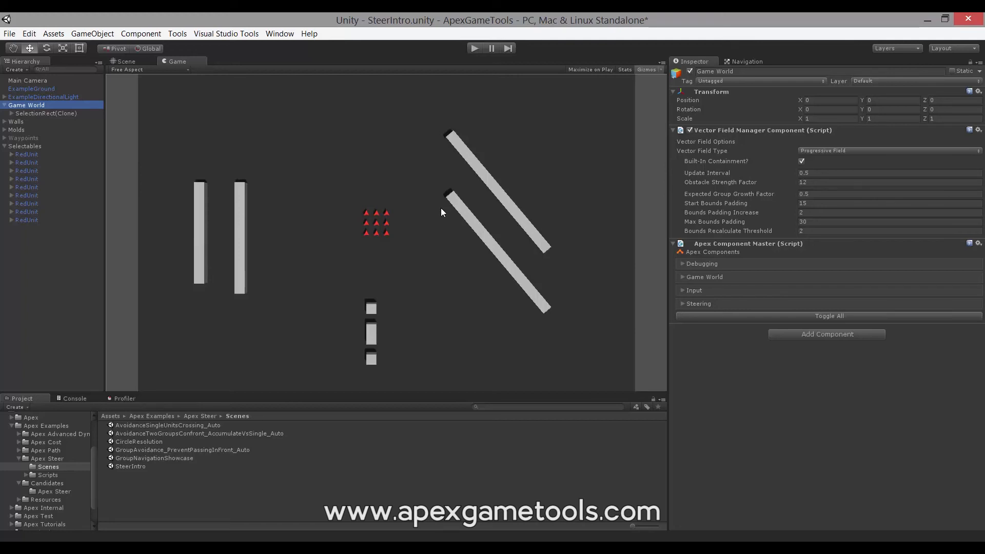
mouse_move(687, 208)
click(840, 151)
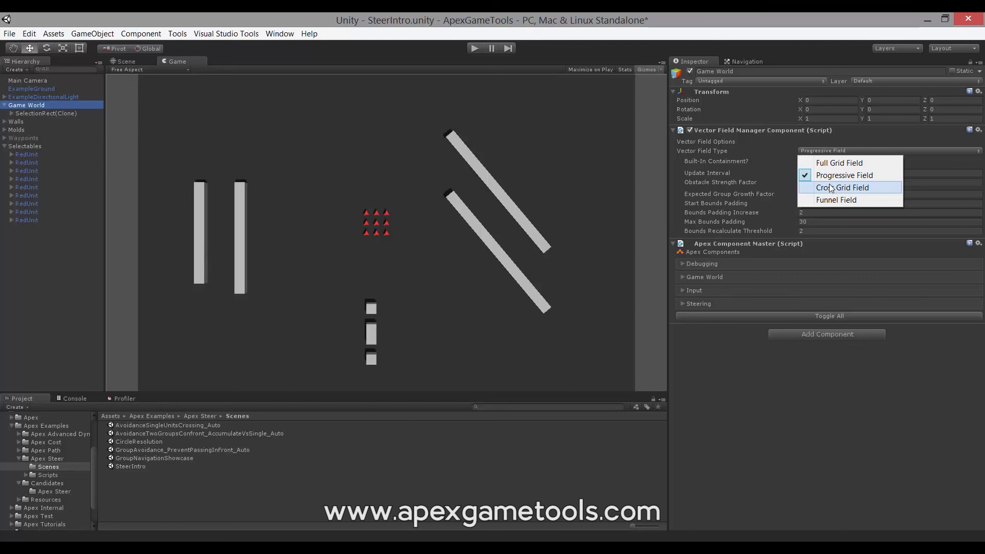
click(592, 186)
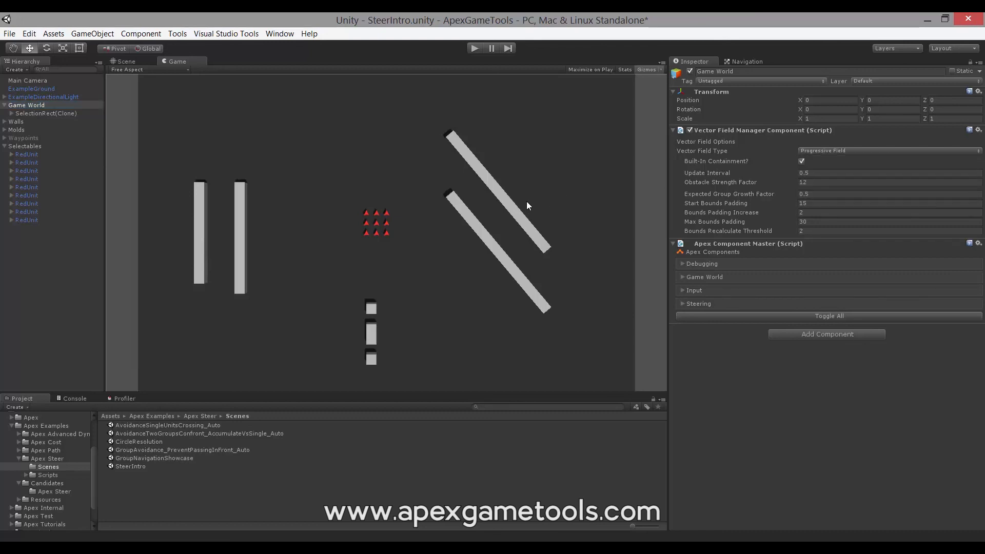